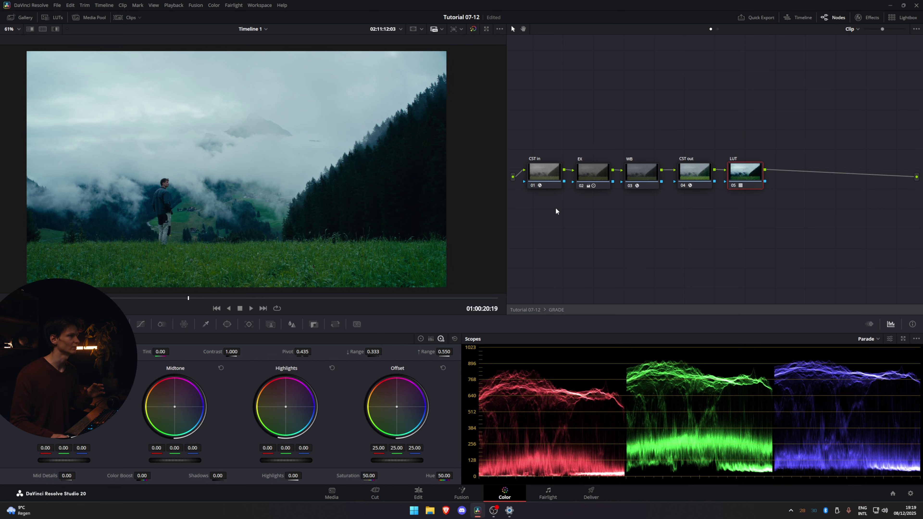
Inspect the CST in, EX, WB, CST out and LUT nodes, then hide the Effects panel.
{"action": "left_click", "coordinate": [534, 187]}
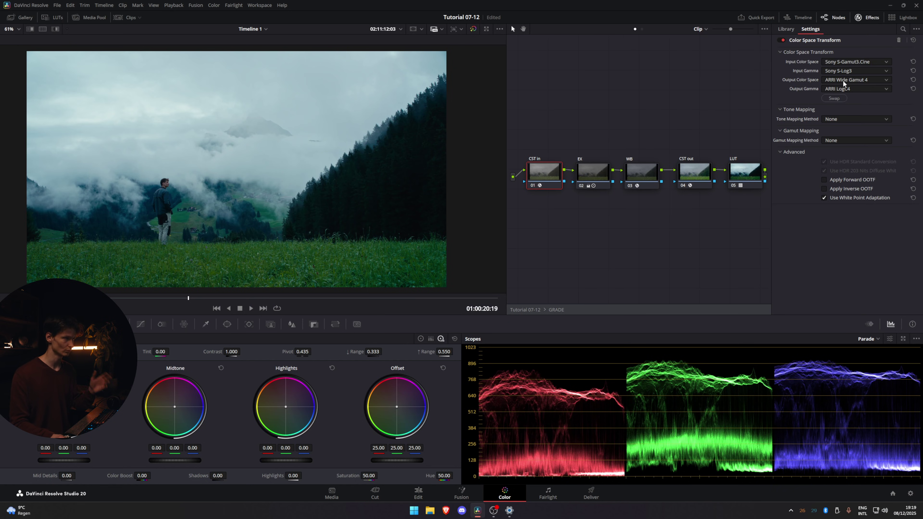
{"action": "left_click", "coordinate": [600, 174]}
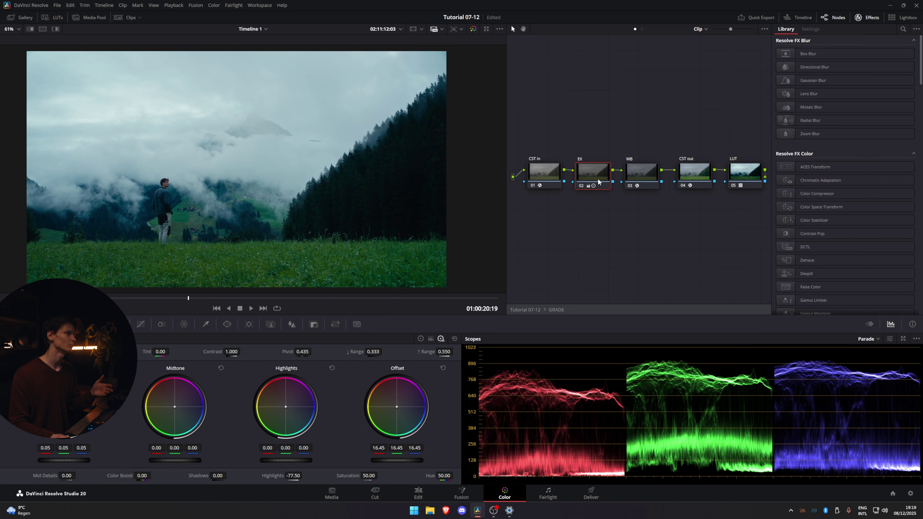
{"action": "left_click", "coordinate": [637, 175]}
{"action": "left_click", "coordinate": [700, 172]}
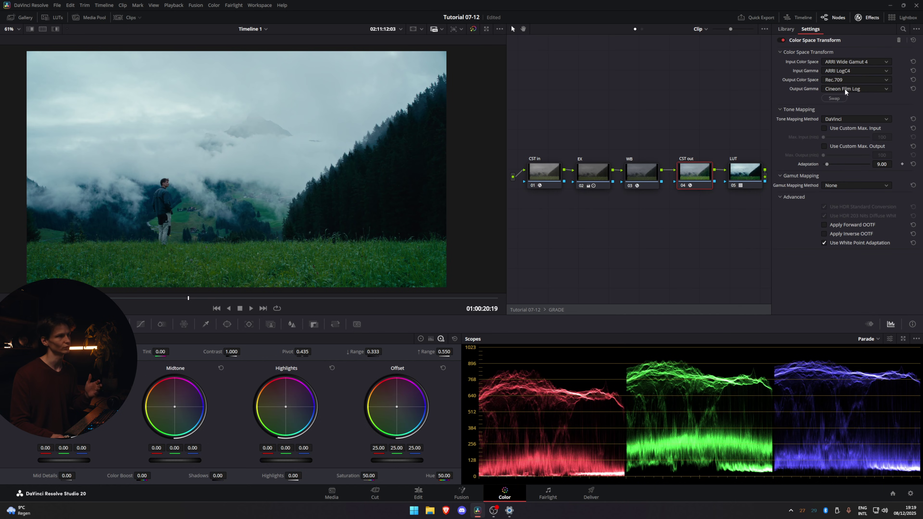
{"action": "left_click", "coordinate": [749, 165]}
{"action": "left_click", "coordinate": [873, 21]}
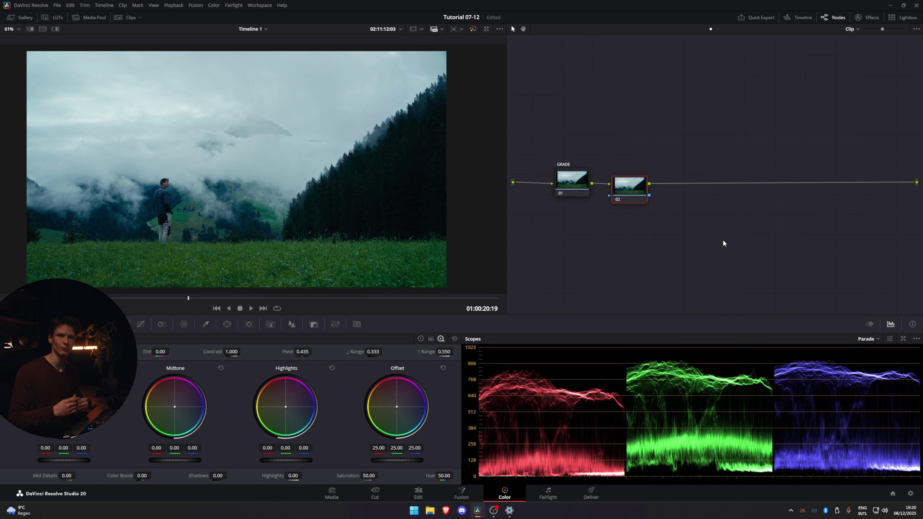
Label the new node 02 'STRECH'.
{"action": "right_click", "coordinate": [636, 185]}
{"action": "left_click", "coordinate": [645, 196]}
{"action": "type", "text": "STRECH"}
{"action": "key", "text": "Return"}
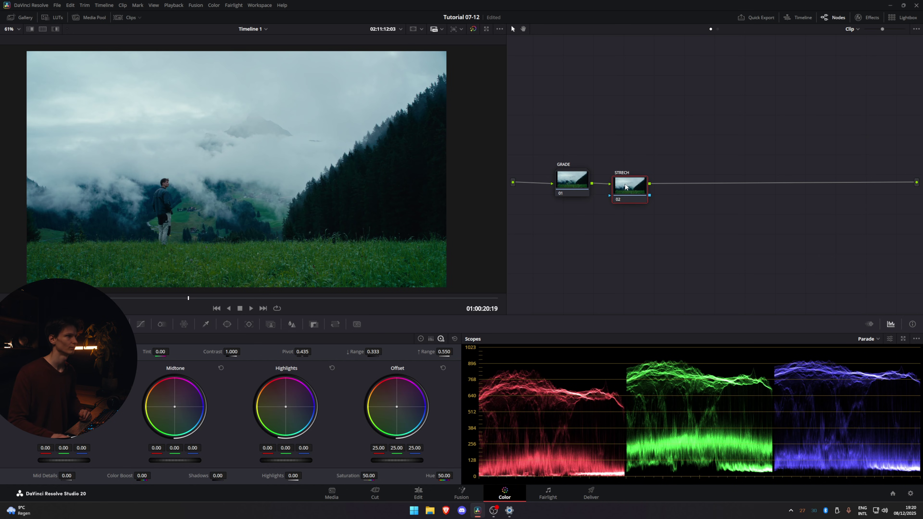
Apply Directional Blur to STRECH with angle 0 and strength 0.202.
{"action": "left_click", "coordinate": [867, 18]}
{"action": "left_click_drag", "start_coordinate": [829, 66], "coordinate": [632, 179]}
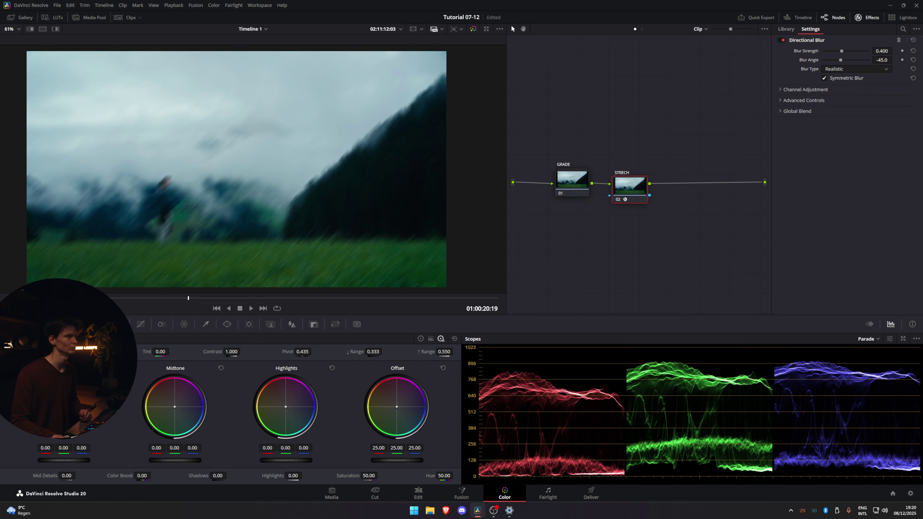
{"action": "left_click", "coordinate": [883, 59]}
{"action": "type", "text": "0"}
{"action": "key", "text": "Return"}
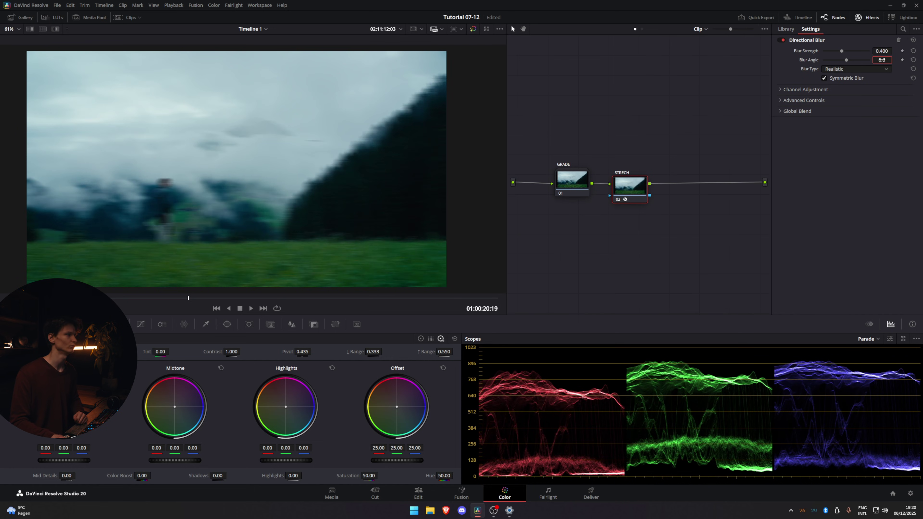
{"action": "left_click_drag", "start_coordinate": [842, 51], "coordinate": [834, 52]}
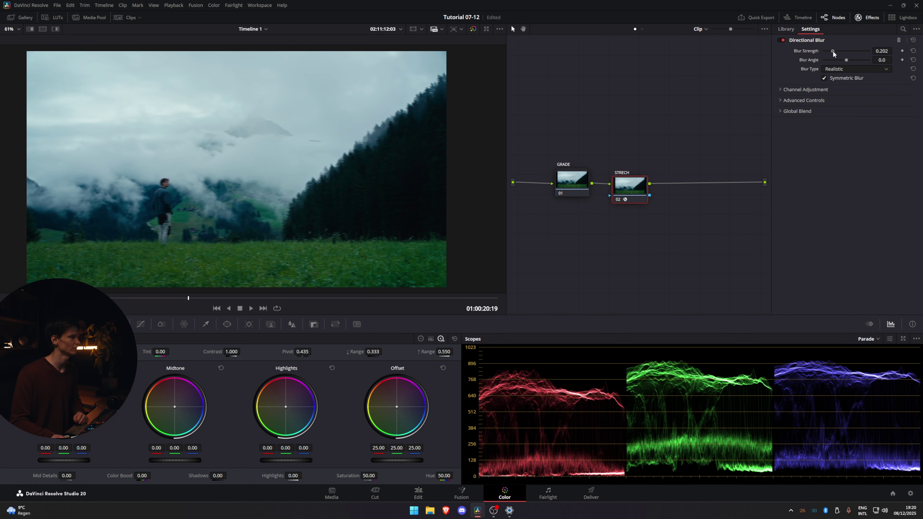
{"action": "left_click", "coordinate": [227, 325]}
Add a Circle window shaped into a wide ellipse (size 56.16, aspect 89.31), inverted, with its bottom pulled up.
{"action": "left_click", "coordinate": [55, 352]}
{"action": "scroll", "coordinate": [279, 179], "scroll_direction": "down", "scroll_amount": 3}
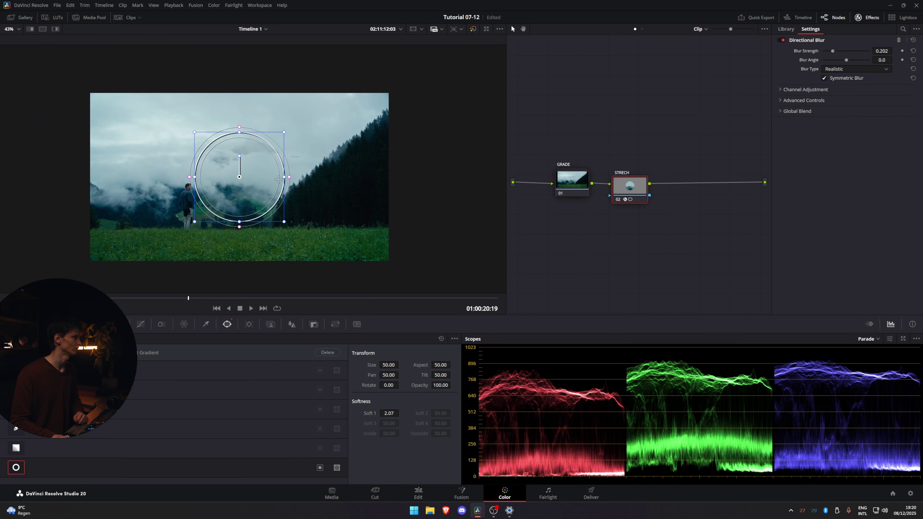
{"action": "left_click_drag", "start_coordinate": [284, 177], "coordinate": [506, 177]}
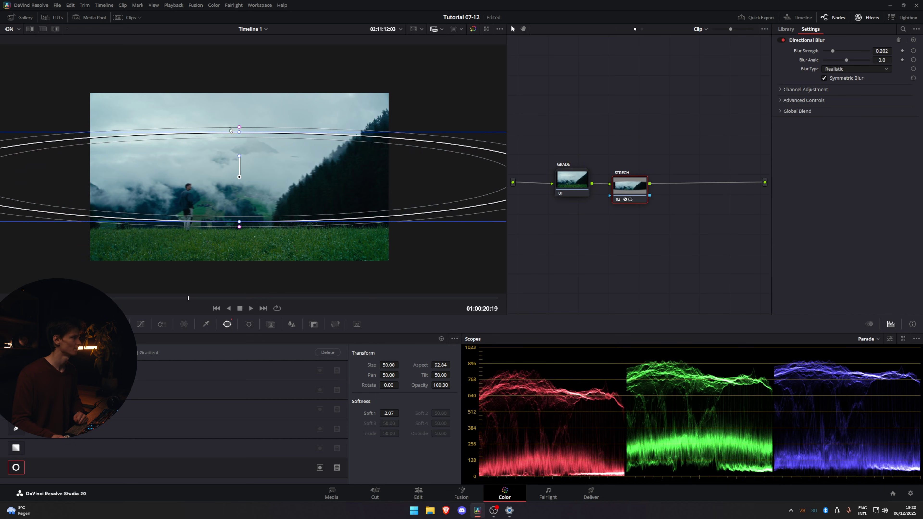
{"action": "left_click_drag", "start_coordinate": [240, 133], "coordinate": [255, 122]}
{"action": "scroll", "coordinate": [260, 132], "scroll_direction": "down", "scroll_amount": 1}
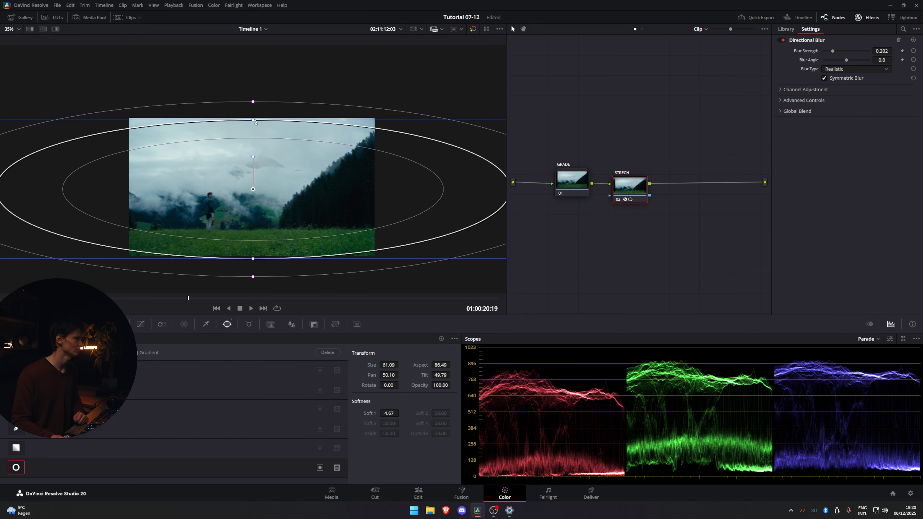
{"action": "left_click_drag", "start_coordinate": [255, 174], "coordinate": [254, 172]}
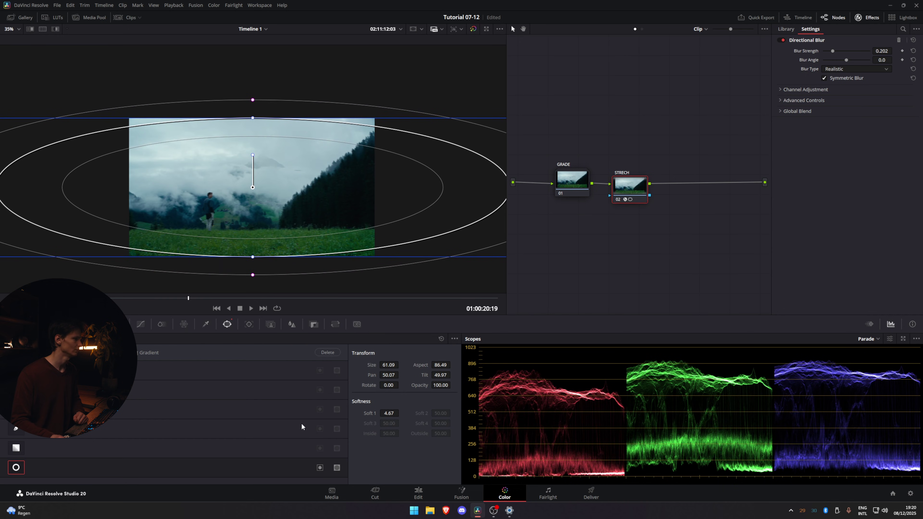
{"action": "left_click", "coordinate": [319, 468]}
{"action": "scroll", "coordinate": [264, 206], "scroll_direction": "up", "scroll_amount": 5}
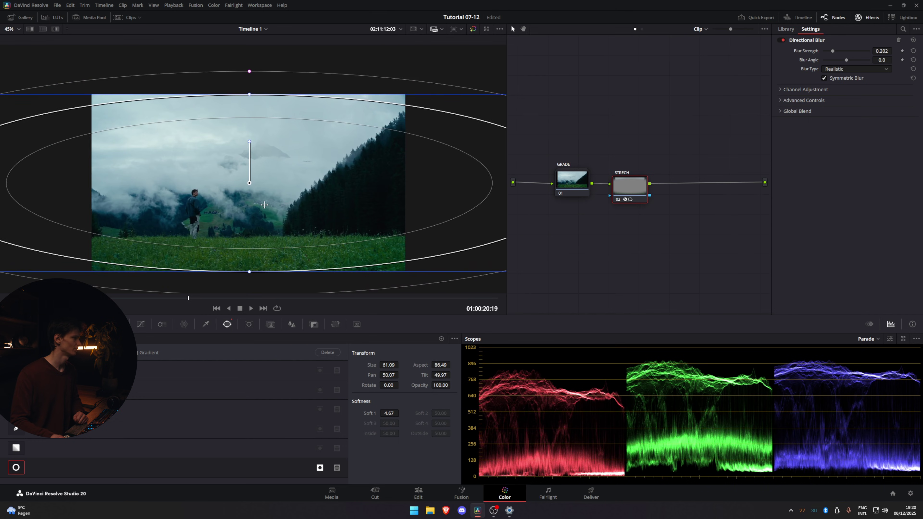
{"action": "scroll", "coordinate": [264, 206], "scroll_direction": "down", "scroll_amount": 3}
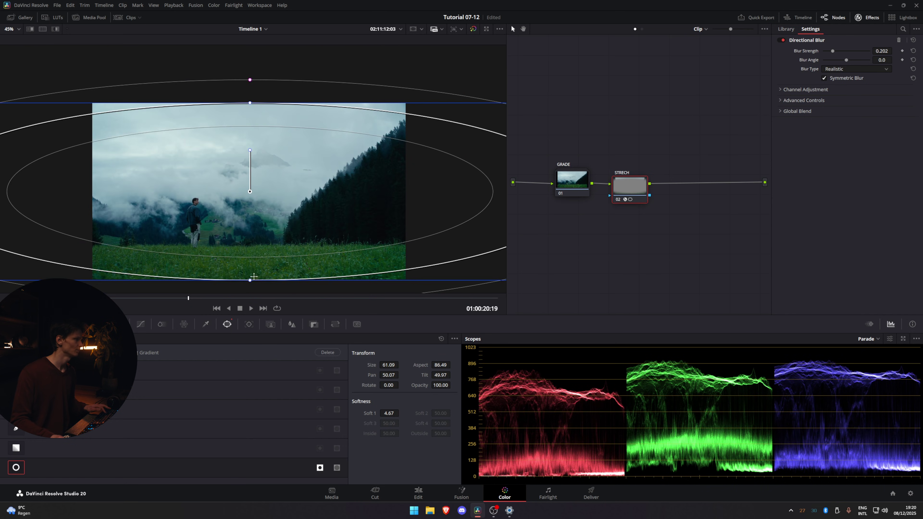
{"action": "left_click_drag", "start_coordinate": [249, 280], "coordinate": [250, 259]}
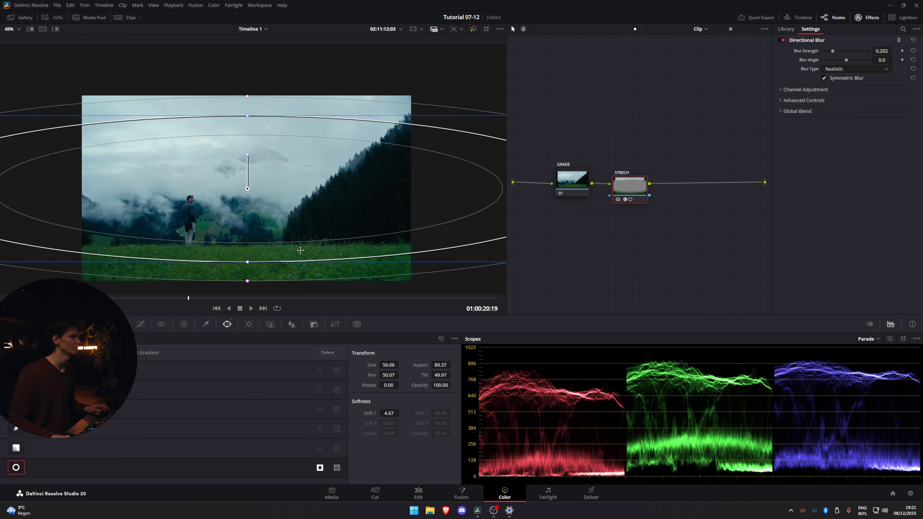
Zoom onto the grass and tighten the window's outer softness to Soft 1 3.65.
{"action": "scroll", "coordinate": [300, 250], "scroll_direction": "up", "scroll_amount": 8}
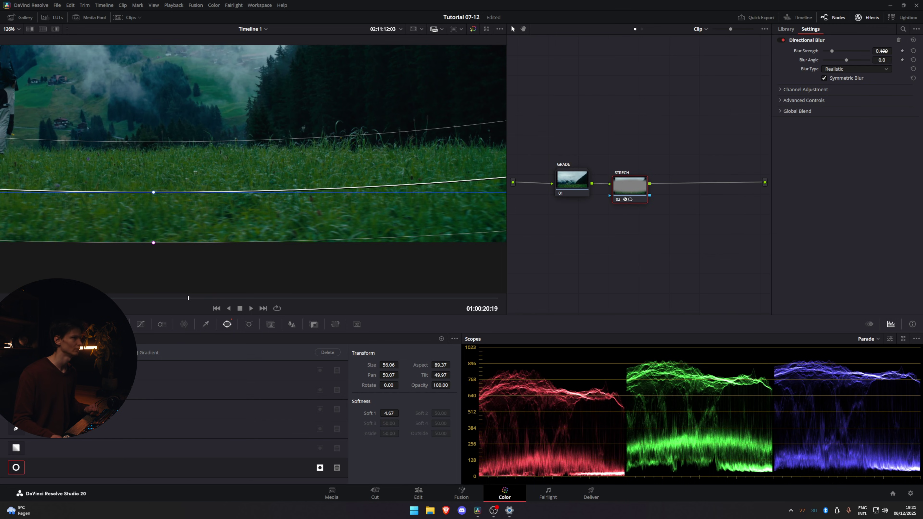
{"action": "scroll", "coordinate": [247, 216], "scroll_direction": "down", "scroll_amount": 4}
{"action": "mouse_move", "coordinate": [248, 221]}
{"action": "left_mouse_down"}
{"action": "mouse_move", "coordinate": [249, 200]}
{"action": "mouse_move", "coordinate": [249, 237]}
{"action": "mouse_move", "coordinate": [249, 225]}
{"action": "left_mouse_up"}
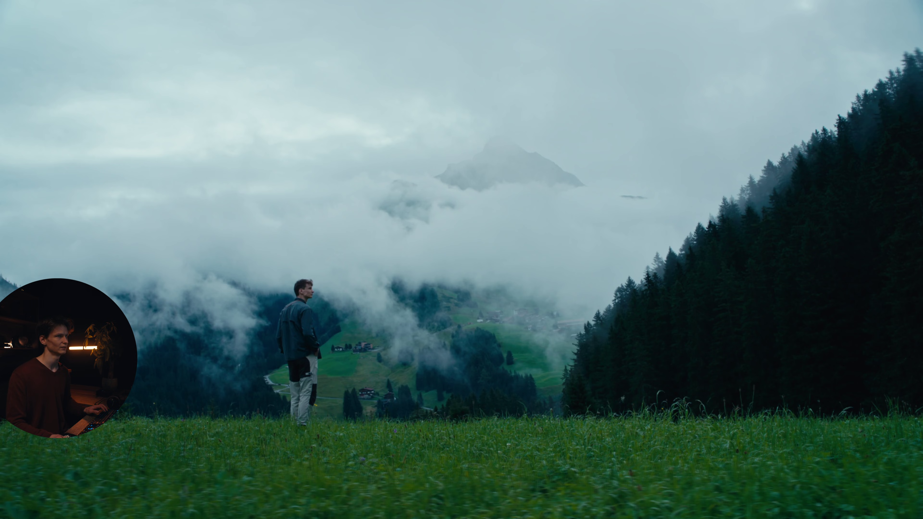
{"action": "mouse_move", "coordinate": [815, 65]}
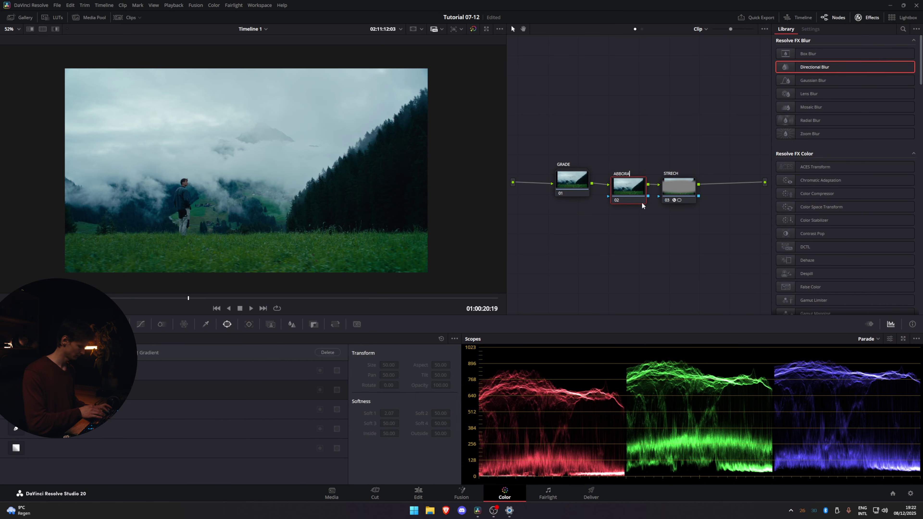
Finish labelling the node ABBORATION and apply Chromatic Aberration Removal to it.
{"action": "type", "text": "TION"}
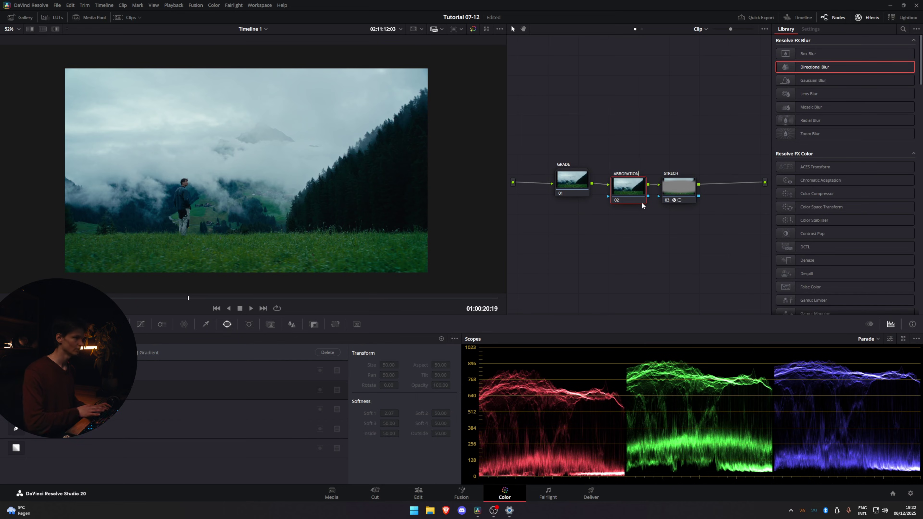
{"action": "left_click", "coordinate": [903, 29]}
{"action": "type", "text": "chro"}
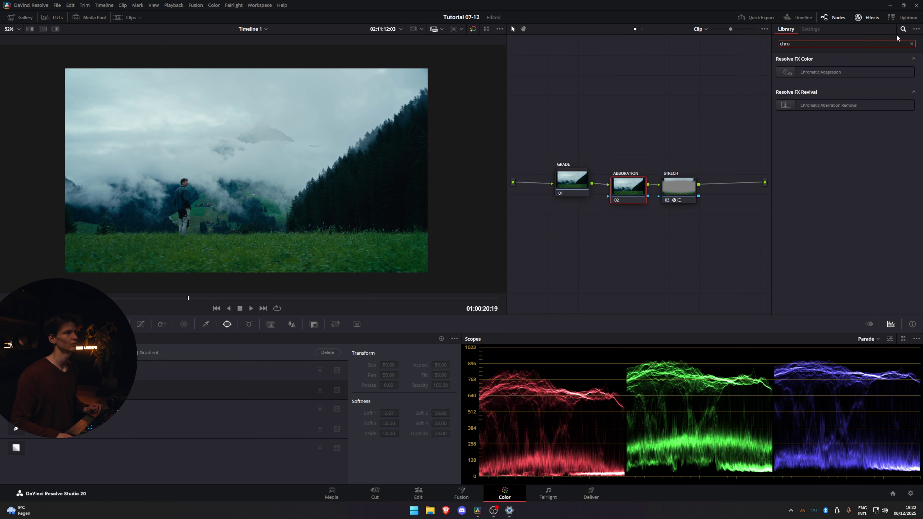
{"action": "left_click_drag", "start_coordinate": [840, 107], "coordinate": [630, 188]}
Zoom onto the treeline, set Red/Cyan Scale 1.000 and Blue/Yellow Scale -0.566, and preview full screen.
{"action": "scroll", "coordinate": [256, 196], "scroll_direction": "up", "scroll_amount": 10}
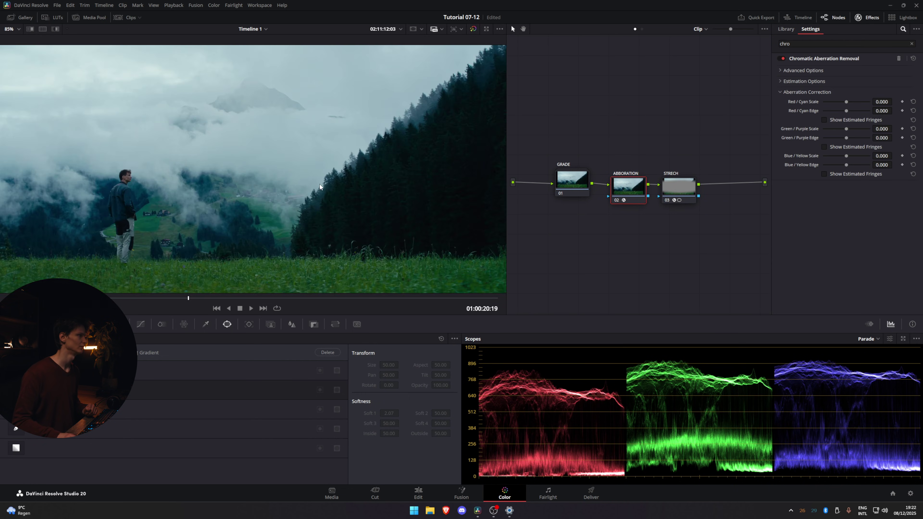
{"action": "left_click_drag", "start_coordinate": [345, 170], "coordinate": [303, 197]}
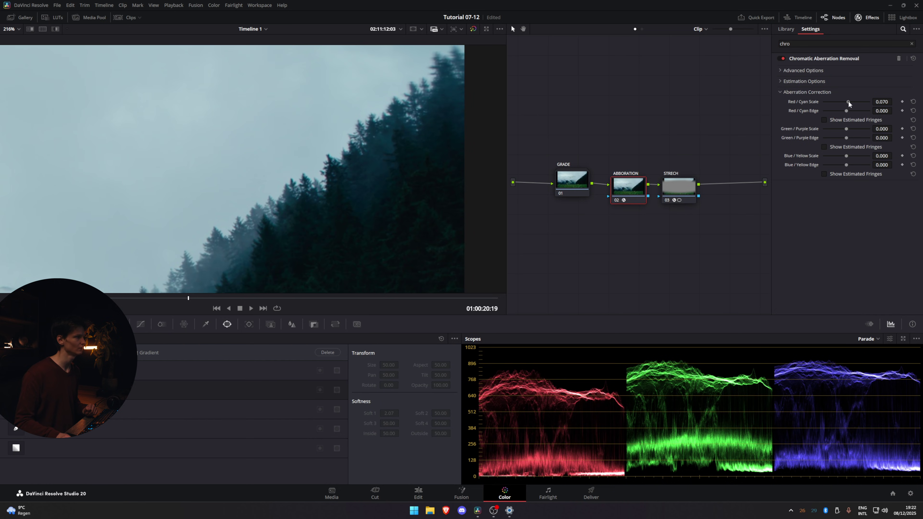
{"action": "scroll", "coordinate": [269, 222], "scroll_direction": "up", "scroll_amount": 3}
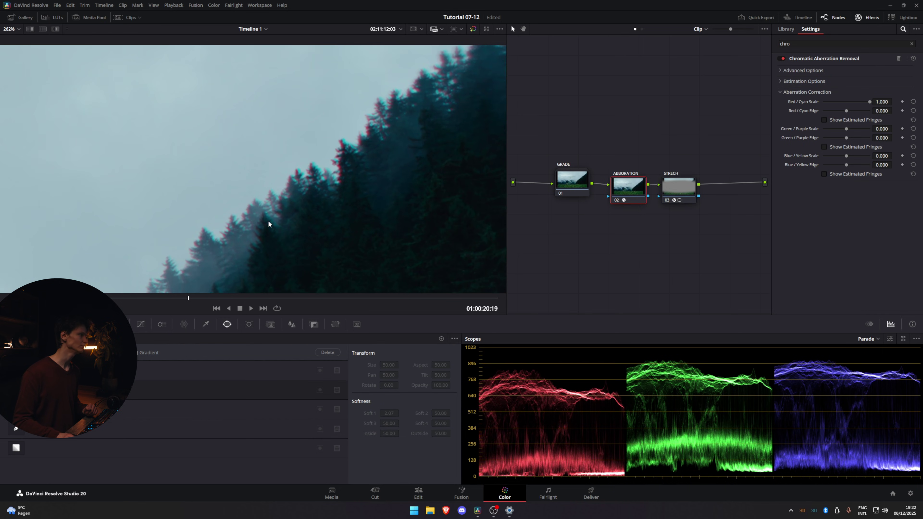
{"action": "scroll", "coordinate": [380, 132], "scroll_direction": "up", "scroll_amount": 5}
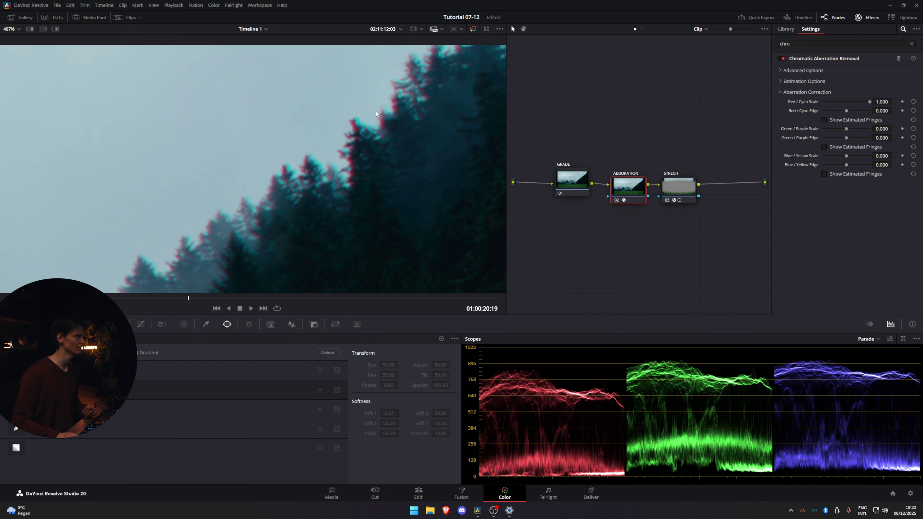
{"action": "left_click_drag", "start_coordinate": [850, 157], "coordinate": [860, 157]}
{"action": "left_click_drag", "start_coordinate": [824, 156], "coordinate": [834, 155]}
{"action": "scroll", "coordinate": [298, 132], "scroll_direction": "down", "scroll_amount": 3}
{"action": "scroll", "coordinate": [298, 131], "scroll_direction": "down", "scroll_amount": 2}
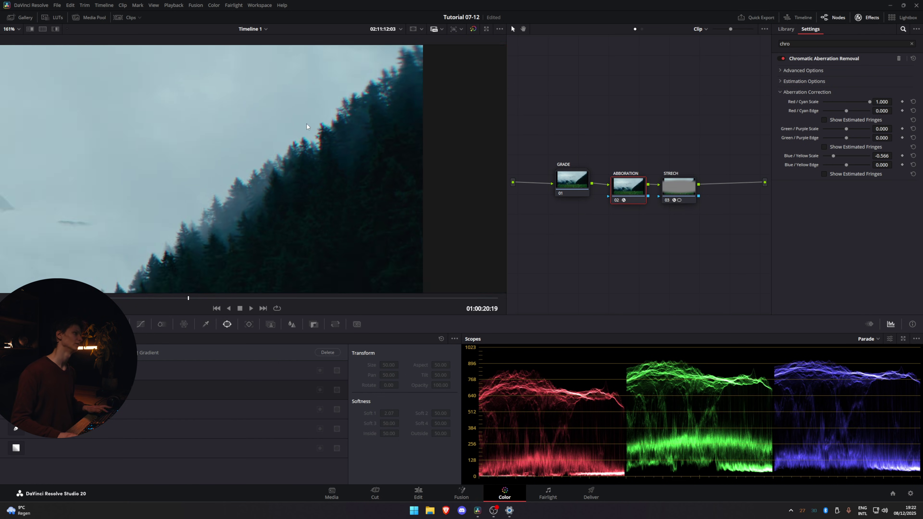
{"action": "key", "text": "ctrl+f"}
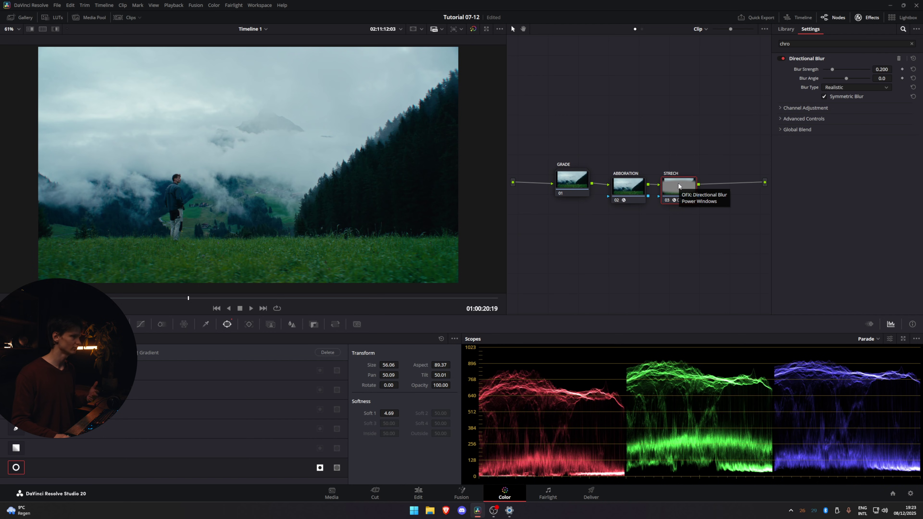
Duplicate the STRECH node and label the copy 'SWIRL'.
{"action": "key", "text": "ctrl+c"}
{"action": "key", "text": "ctrl+v"}
{"action": "right_click", "coordinate": [731, 187]}
{"action": "left_click", "coordinate": [741, 202]}
{"action": "type", "text": "SWIRL"}
{"action": "key", "text": "Return"}
Replace SWIRL's Directional Blur with a Realistic Radial Blur at smooth strength 0.357.
{"action": "left_click", "coordinate": [899, 58]}
{"action": "left_click", "coordinate": [912, 43]}
{"action": "left_click_drag", "start_coordinate": [818, 139], "coordinate": [728, 186]}
{"action": "scroll", "coordinate": [357, 176], "scroll_direction": "up", "scroll_amount": 3}
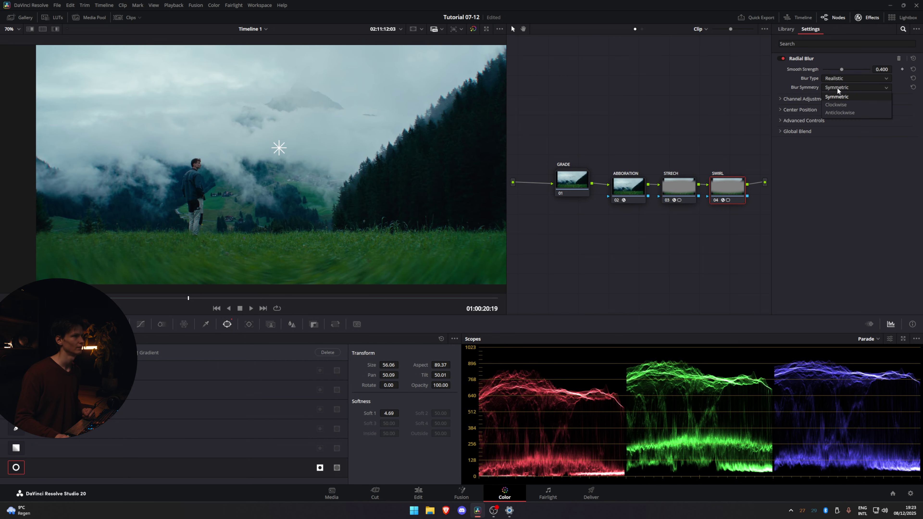
{"action": "left_click", "coordinate": [839, 79]}
{"action": "left_click", "coordinate": [840, 95]}
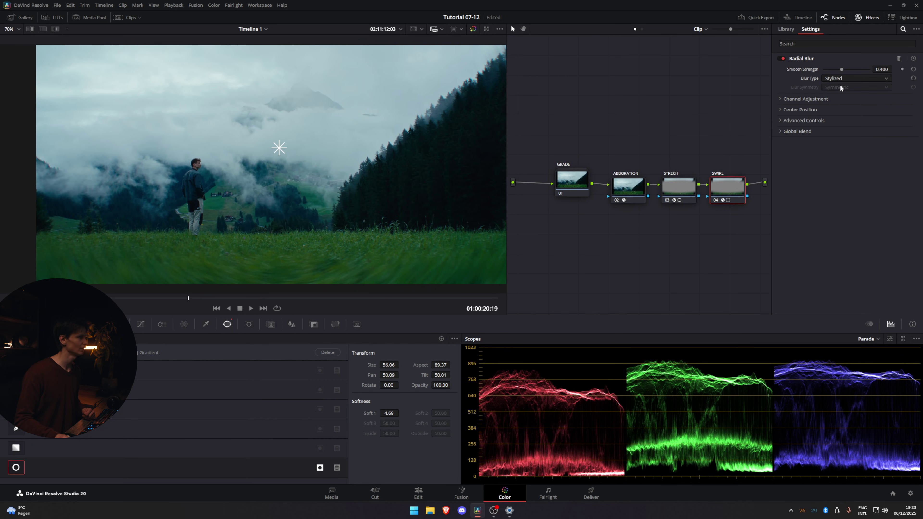
{"action": "left_click", "coordinate": [837, 79]}
{"action": "left_click", "coordinate": [844, 71]}
{"action": "mouse_move", "coordinate": [841, 68]}
{"action": "left_mouse_down"}
{"action": "mouse_move", "coordinate": [830, 69]}
{"action": "mouse_move", "coordinate": [838, 70]}
{"action": "left_mouse_up"}
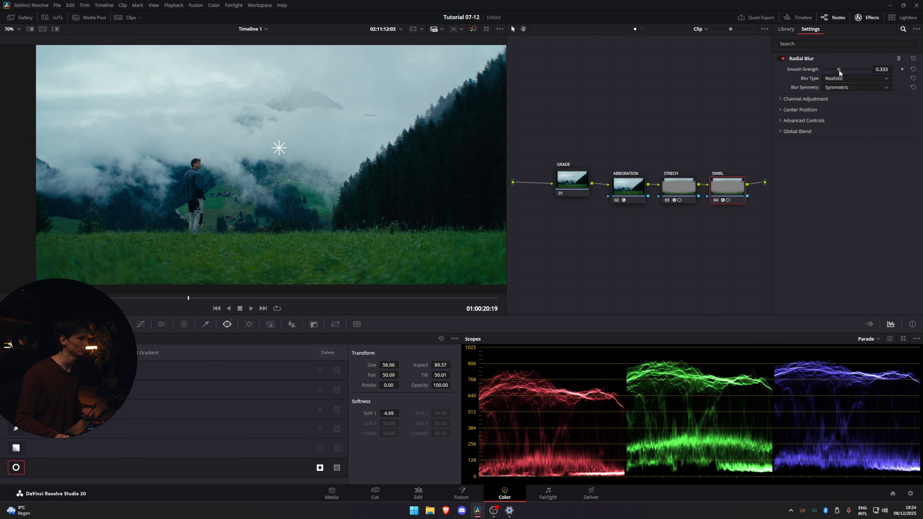
Disable the STRECH node and fit the whole picture in the viewer.
{"action": "left_click", "coordinate": [669, 203]}
{"action": "key", "text": "shift+z"}
{"action": "left_click", "coordinate": [781, 120]}
{"action": "left_click", "coordinate": [791, 120]}
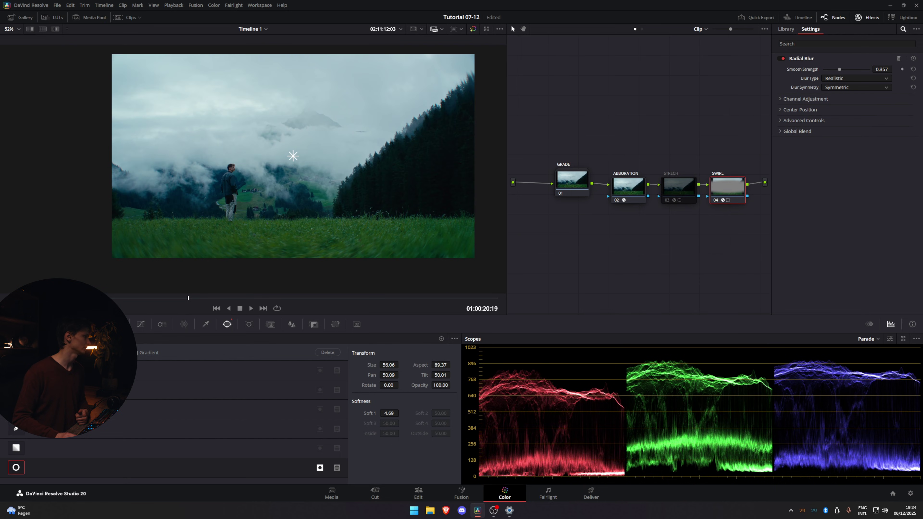
Shape a circular window on SWIRL into an oval over the hiker and lower Smooth Strength to about 0.24.
{"action": "left_click", "coordinate": [227, 324]}
{"action": "scroll", "coordinate": [308, 206], "scroll_direction": "down", "scroll_amount": 2}
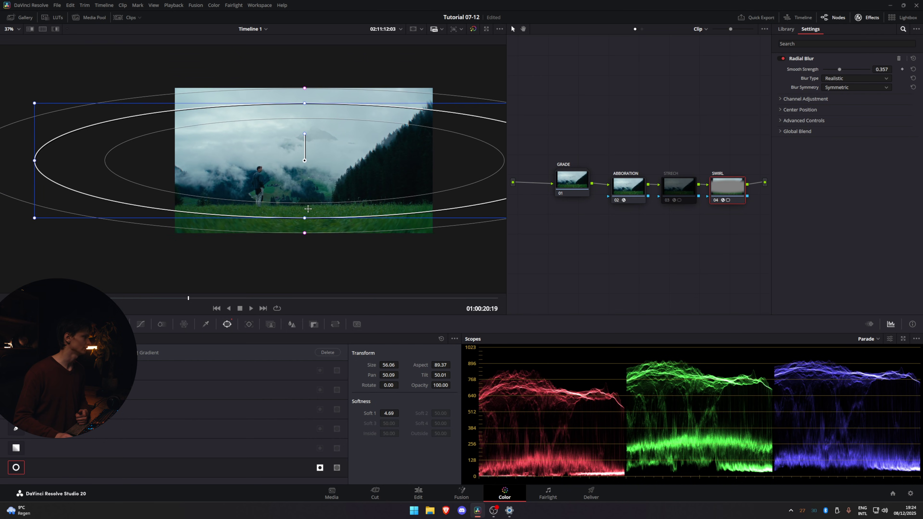
{"action": "left_click_drag", "start_coordinate": [35, 160], "coordinate": [215, 160]}
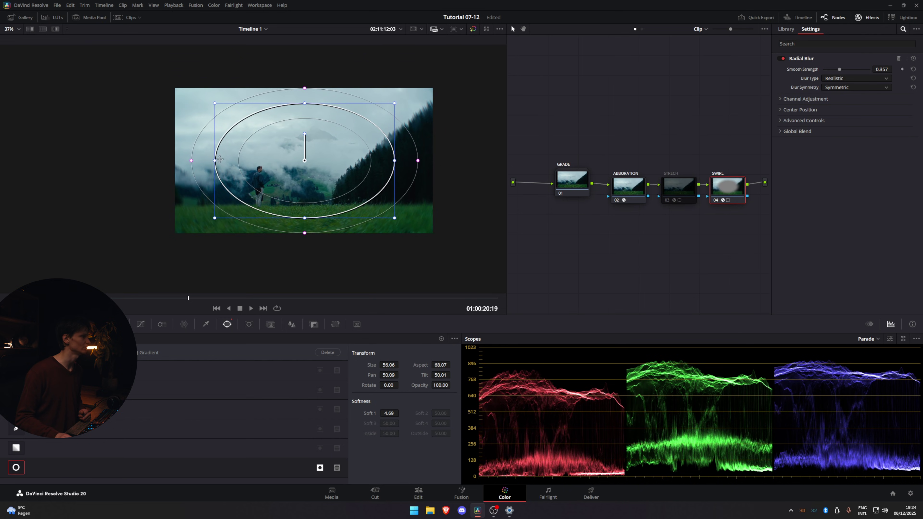
{"action": "left_click_drag", "start_coordinate": [308, 167], "coordinate": [269, 169]}
{"action": "left_click_drag", "start_coordinate": [360, 169], "coordinate": [378, 169]}
{"action": "left_click_drag", "start_coordinate": [275, 169], "coordinate": [270, 179]}
{"action": "left_click_drag", "start_coordinate": [840, 69], "coordinate": [835, 70]}
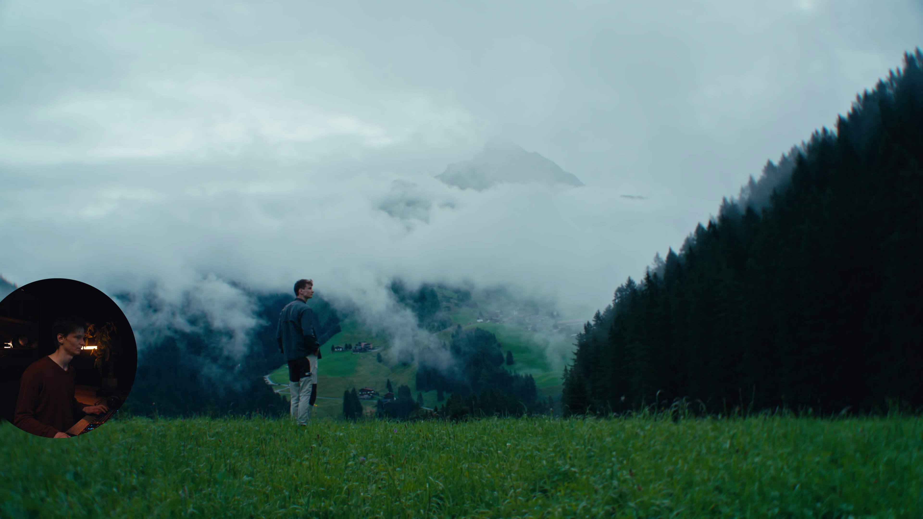
{"action": "mouse_move", "coordinate": [561, 116]}
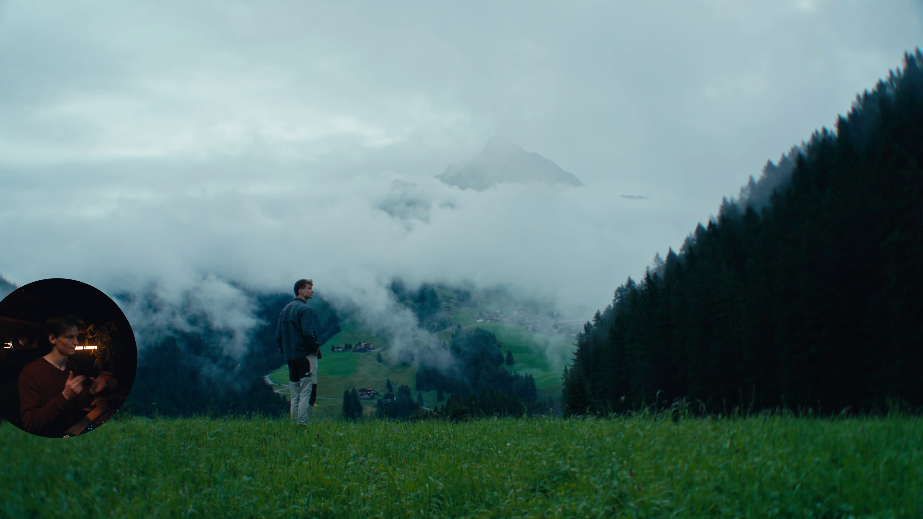
Re-enable STRECH, compare before/after full screen, and lower the Zoom Blur amount to 0.209.
{"action": "key", "text": "Escape"}
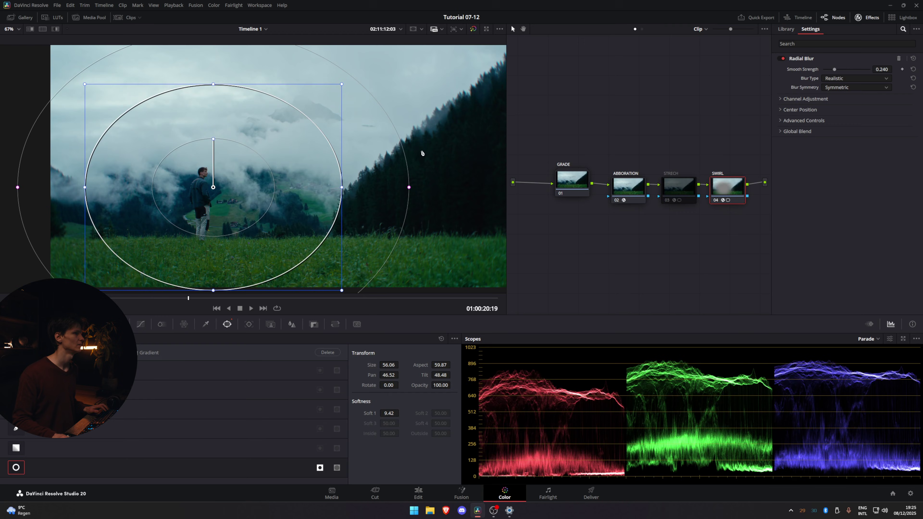
{"action": "left_click", "coordinate": [666, 202]}
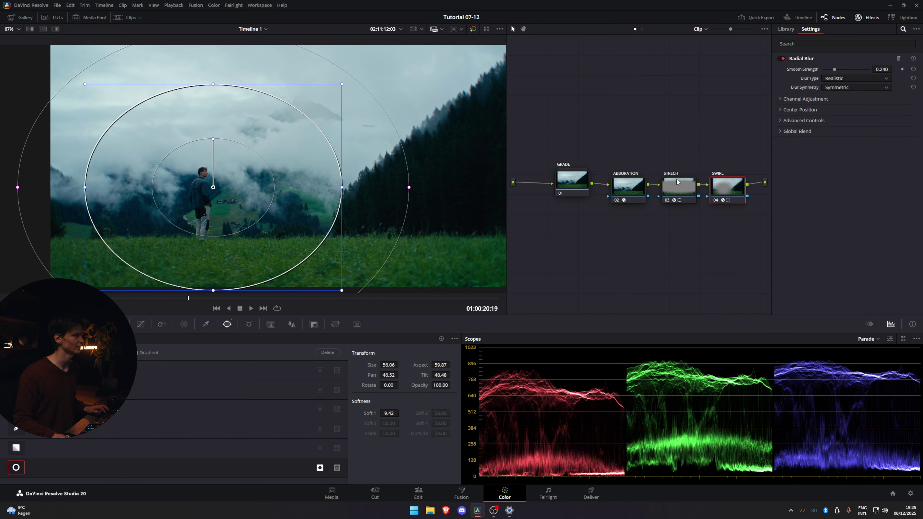
{"action": "key", "text": "ctrl+f"}
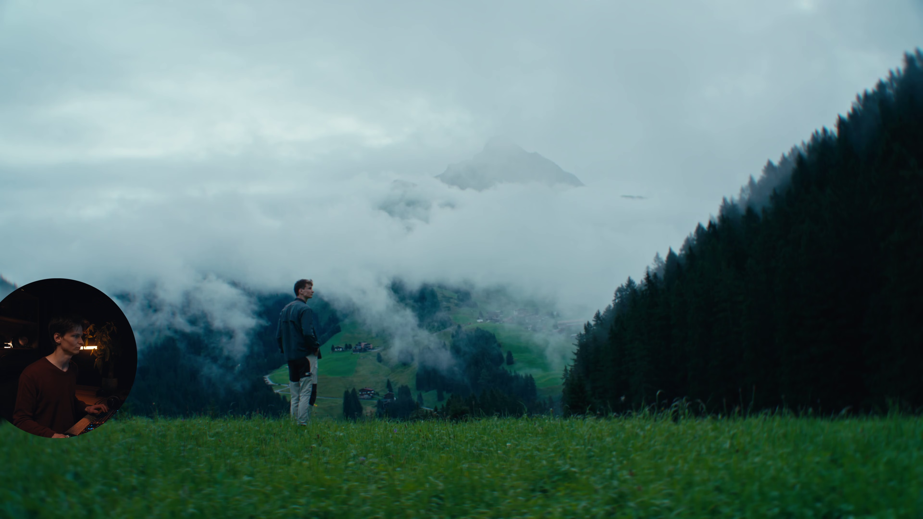
{"action": "key", "text": "Escape"}
{"action": "key", "text": "ctrl+f"}
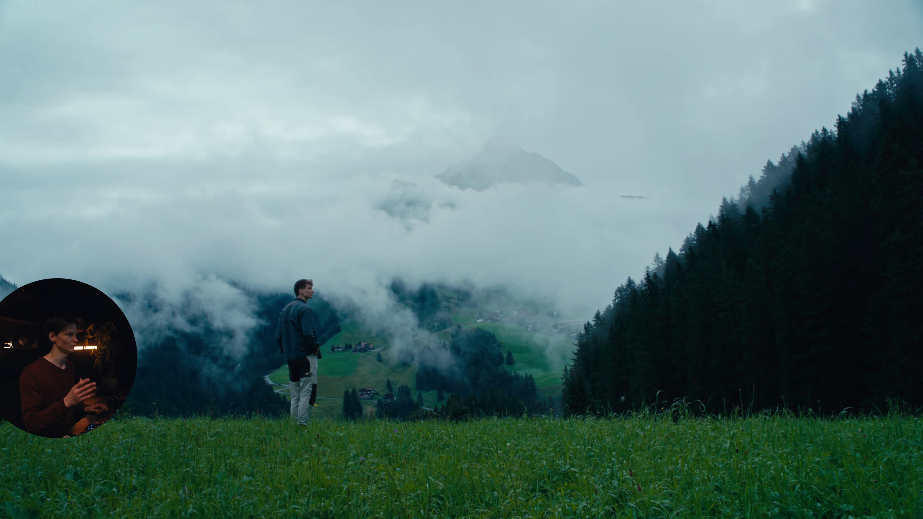
{"action": "key", "text": "Right"}
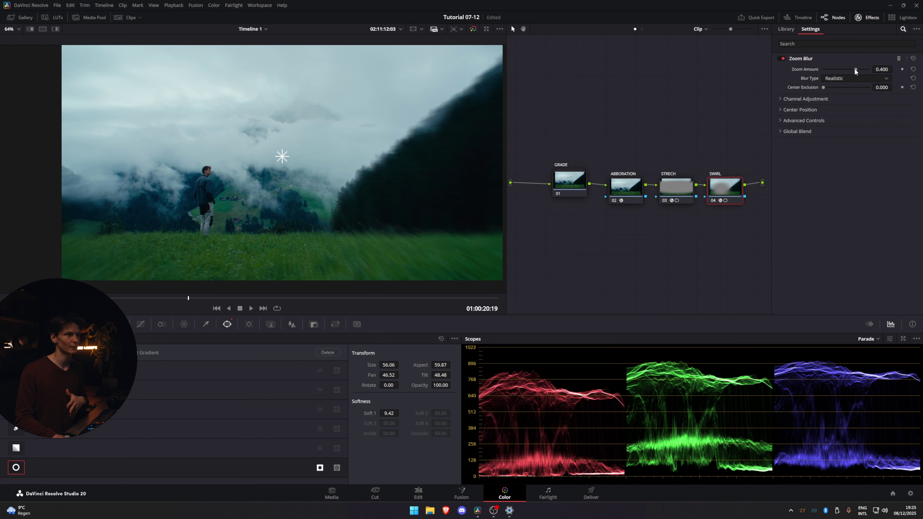
{"action": "mouse_move", "coordinate": [855, 68]}
{"action": "left_mouse_down"}
{"action": "mouse_move", "coordinate": [841, 67]}
{"action": "mouse_move", "coordinate": [853, 68]}
{"action": "left_mouse_up"}
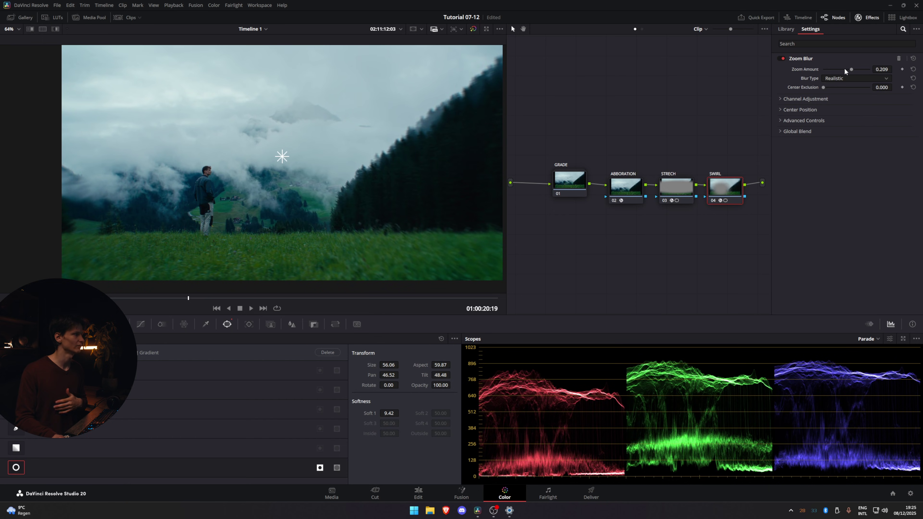
{"action": "key", "text": "p"}
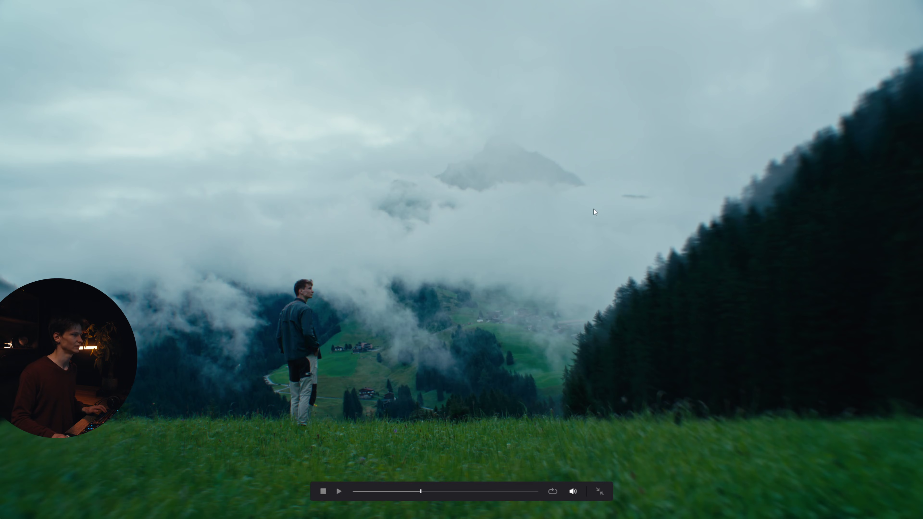